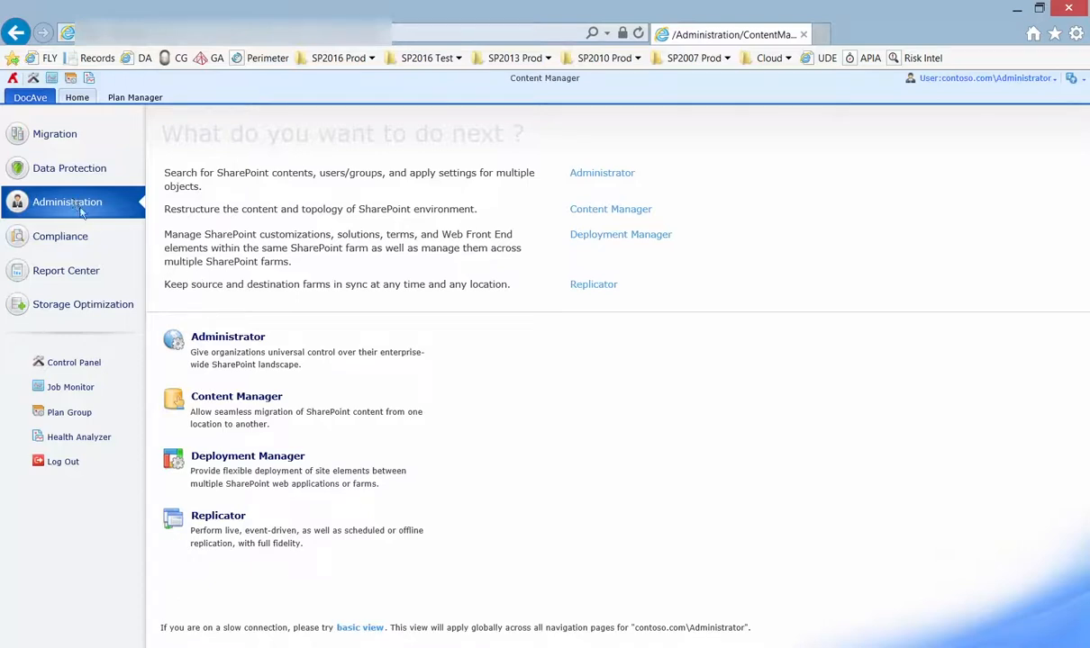
left_click(236, 396)
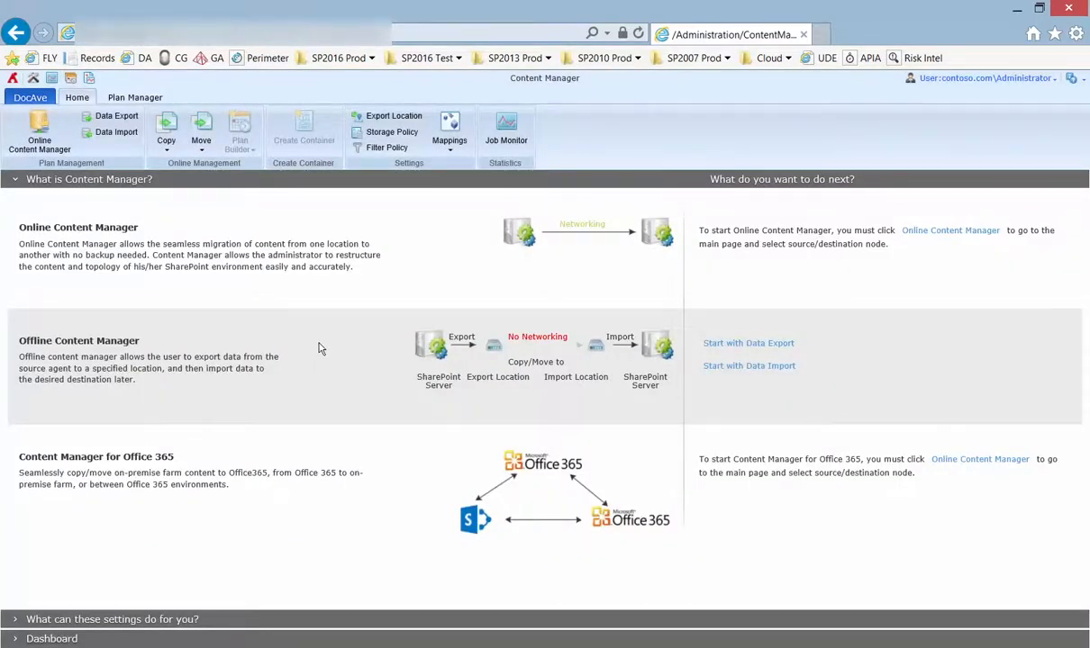
left_click(69, 150)
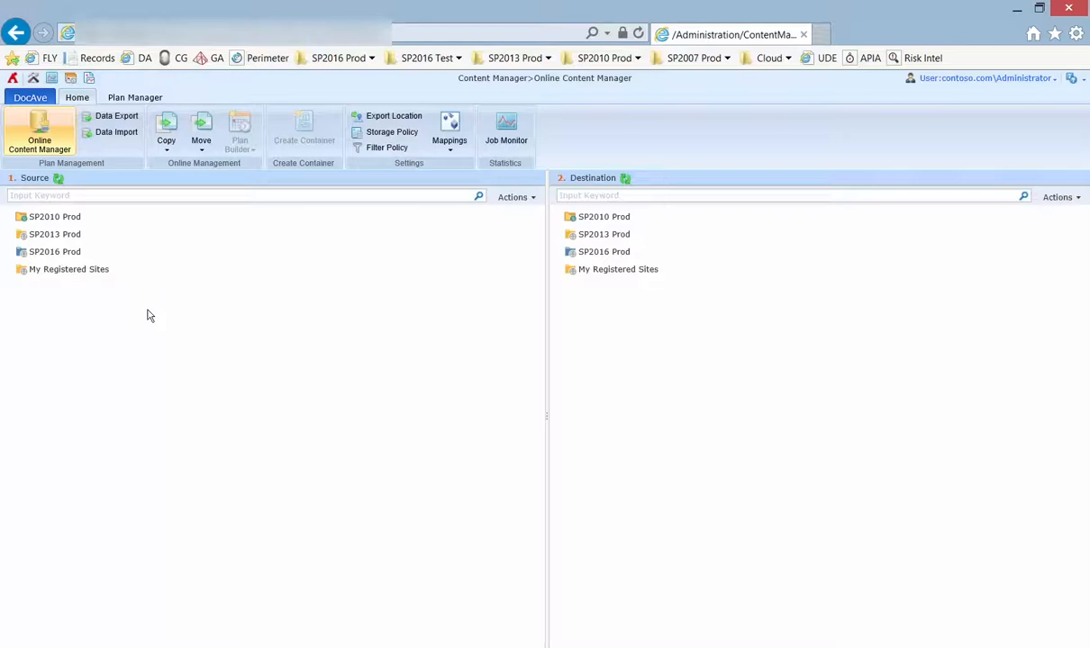
mouse_move(77, 277)
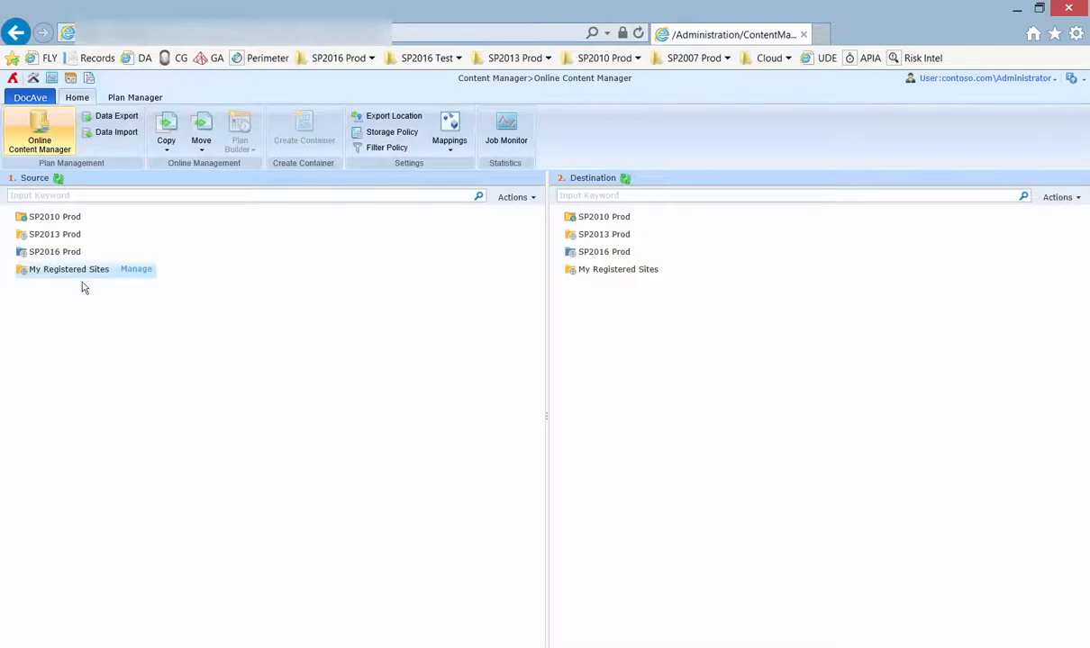
left_click(45, 253)
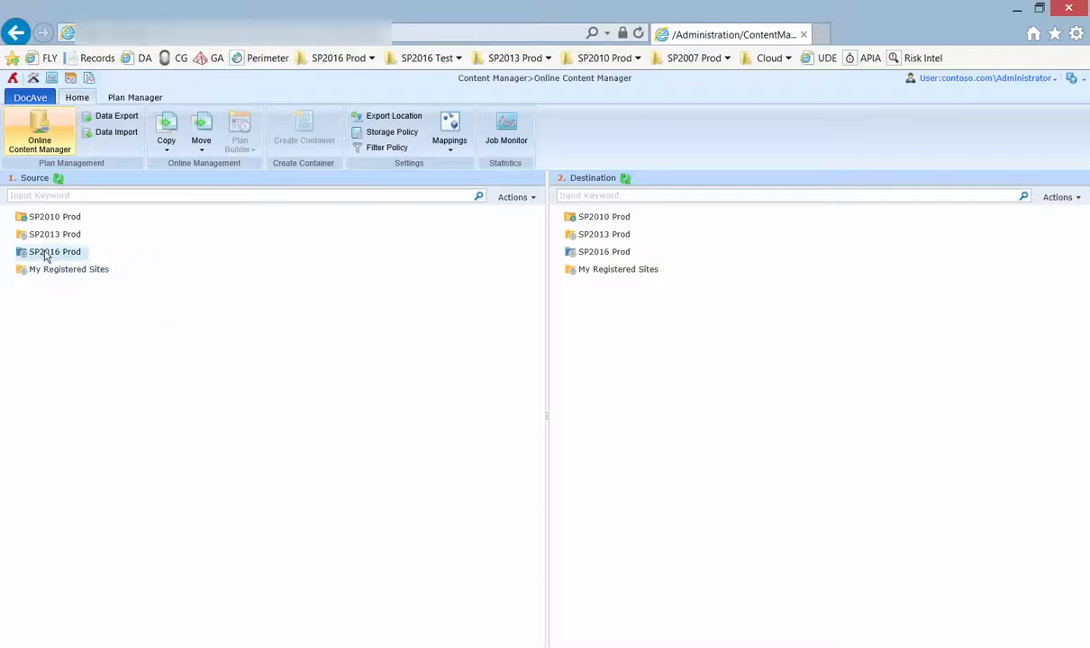
left_click(615, 254)
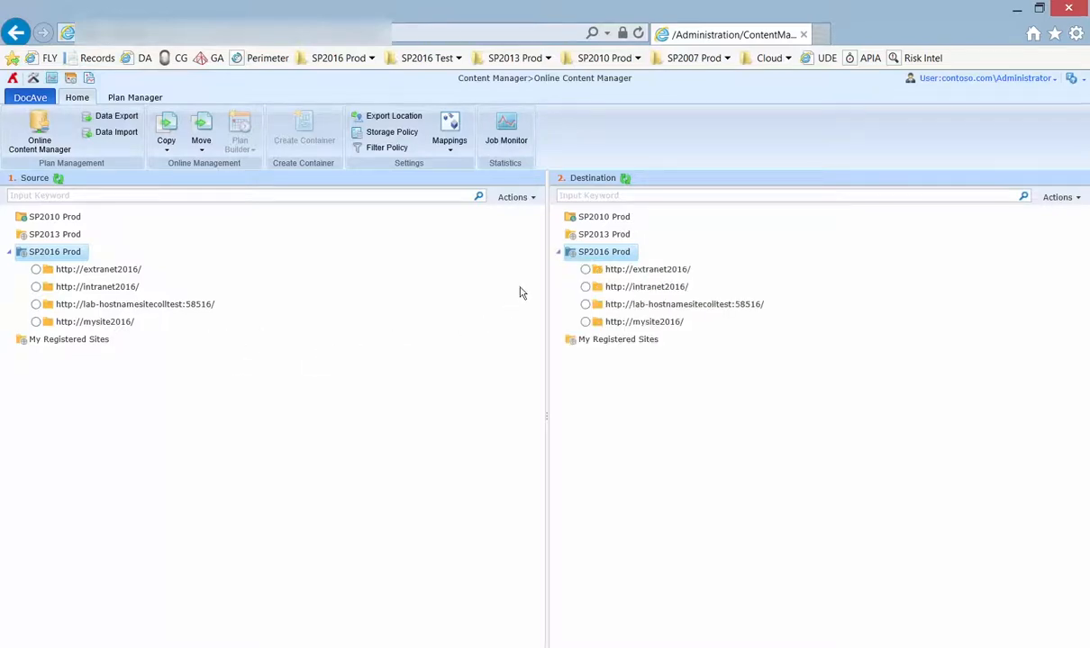
left_click(118, 286)
left_click(680, 288)
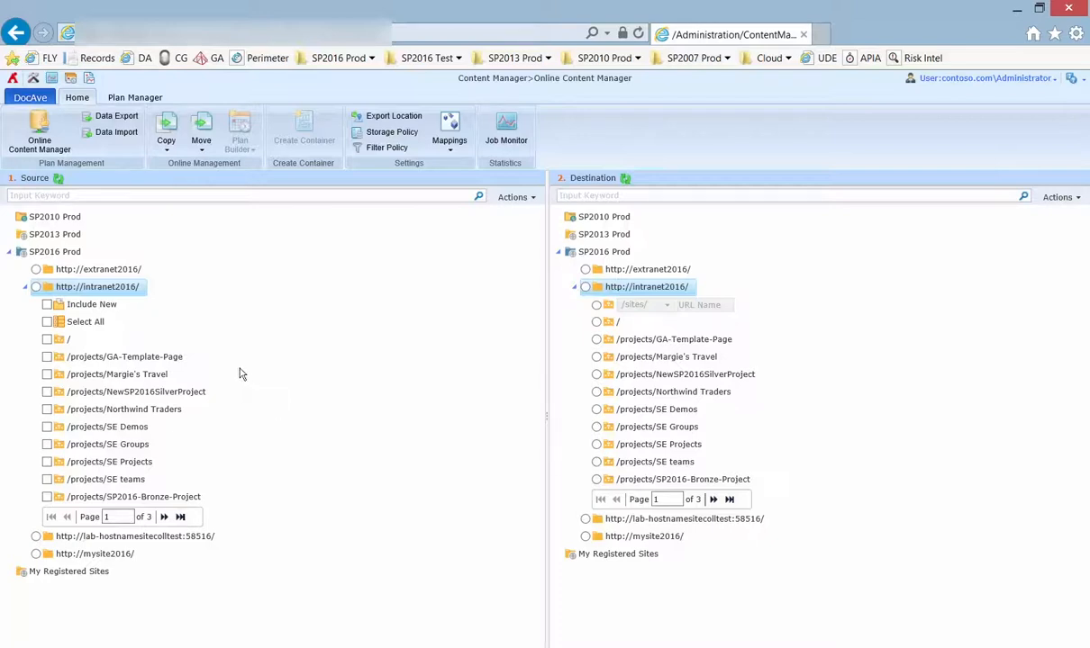
Step: Select the Client Requests library of the /projects/Northwind Traders top-level site as the source
left_click(108, 360)
left_click(117, 411)
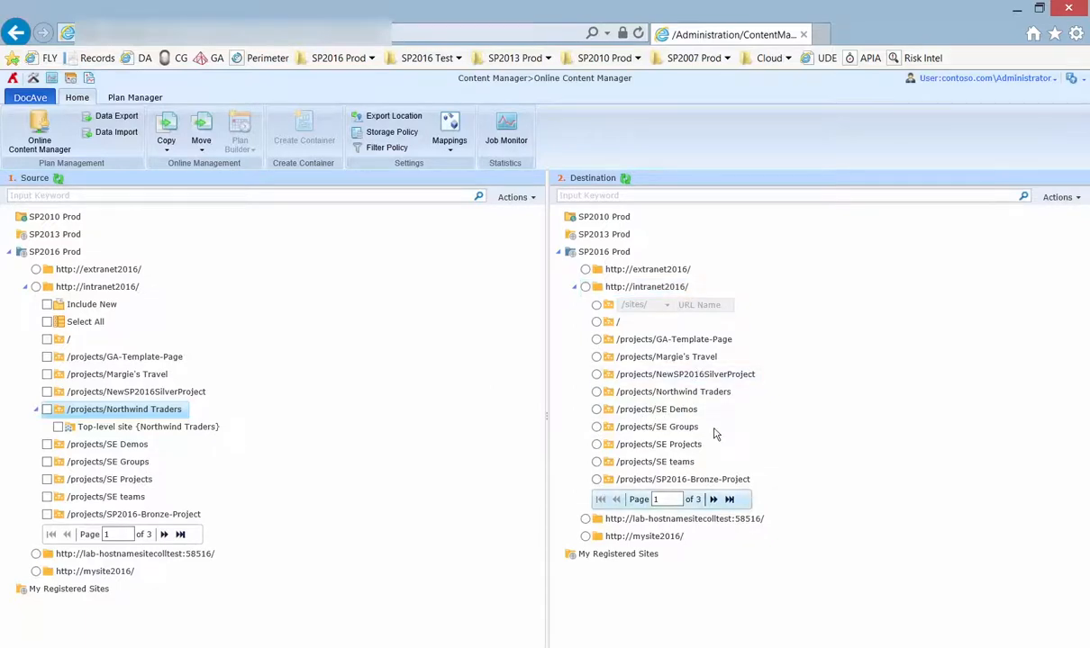
left_click(177, 431)
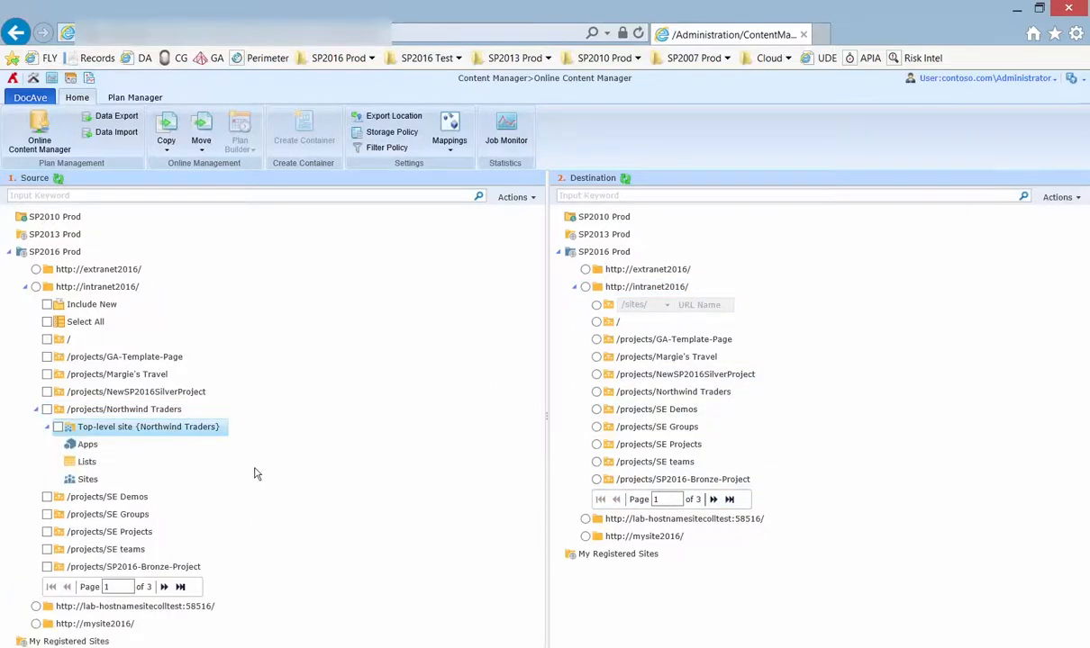
left_click(87, 461)
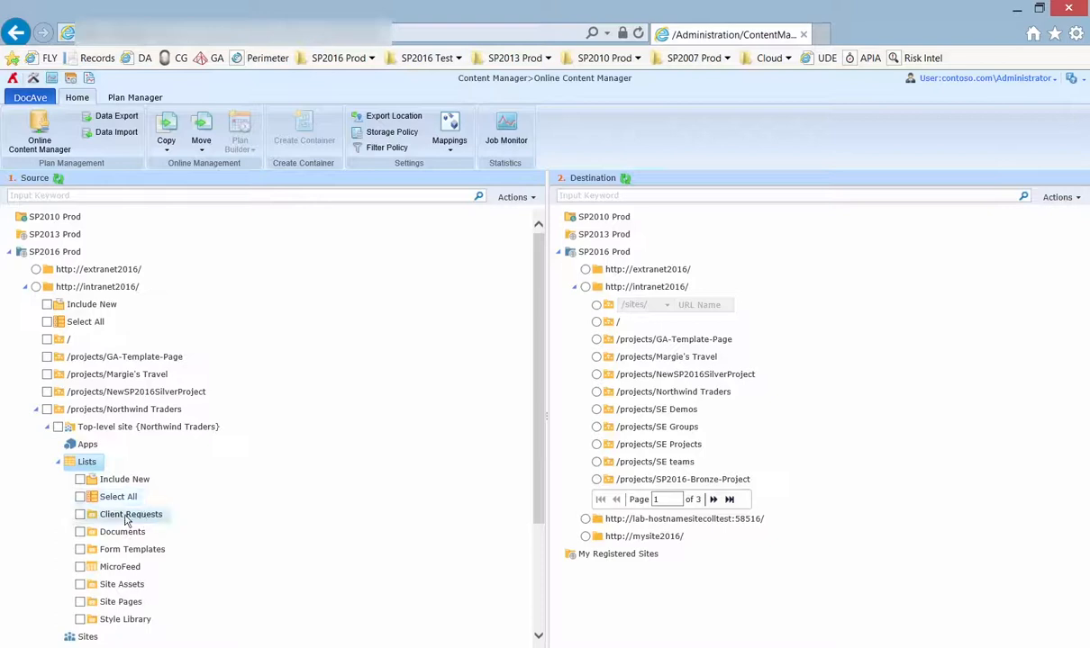
left_click(83, 517)
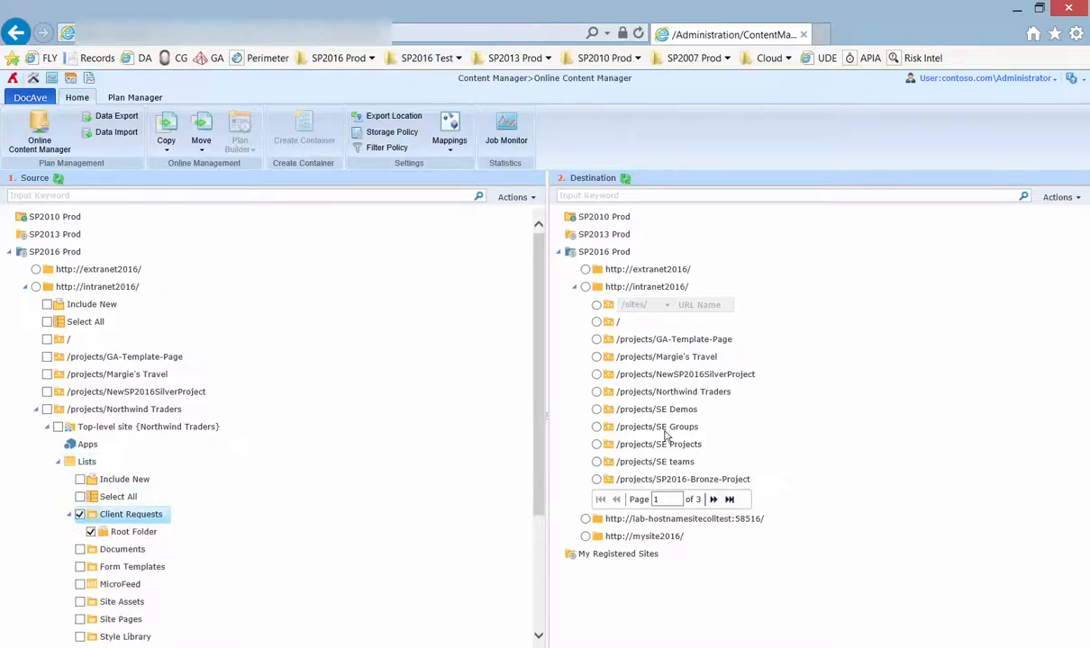
Step: Select the top-level site of /projects/SP2016-Gold-Project on page 2 of the site collections as the destination
left_click(714, 500)
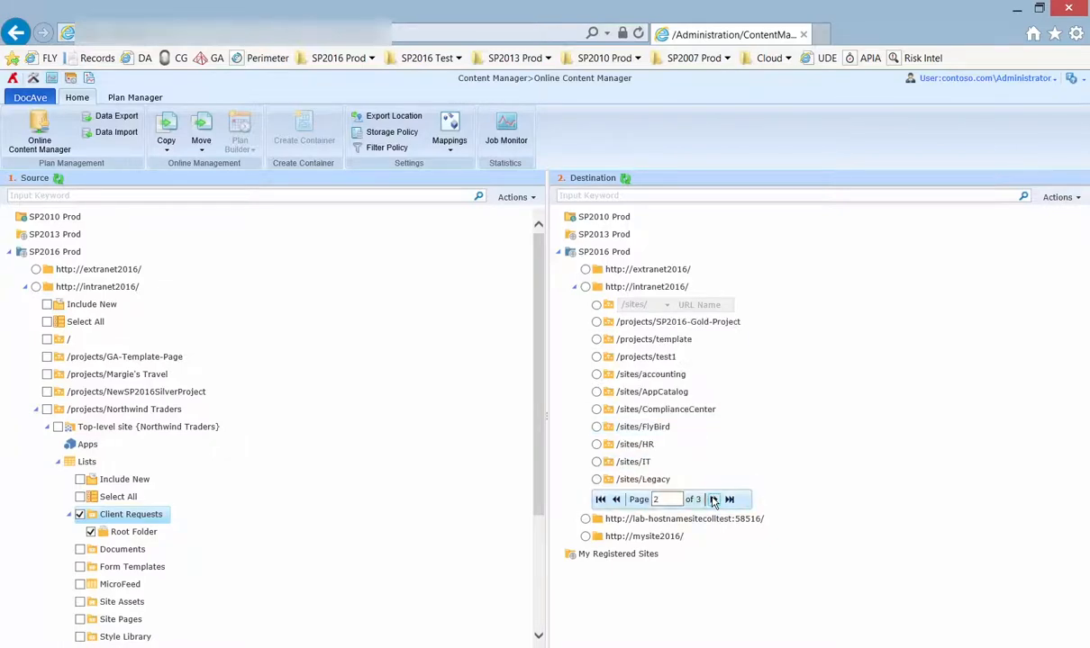
left_click(596, 322)
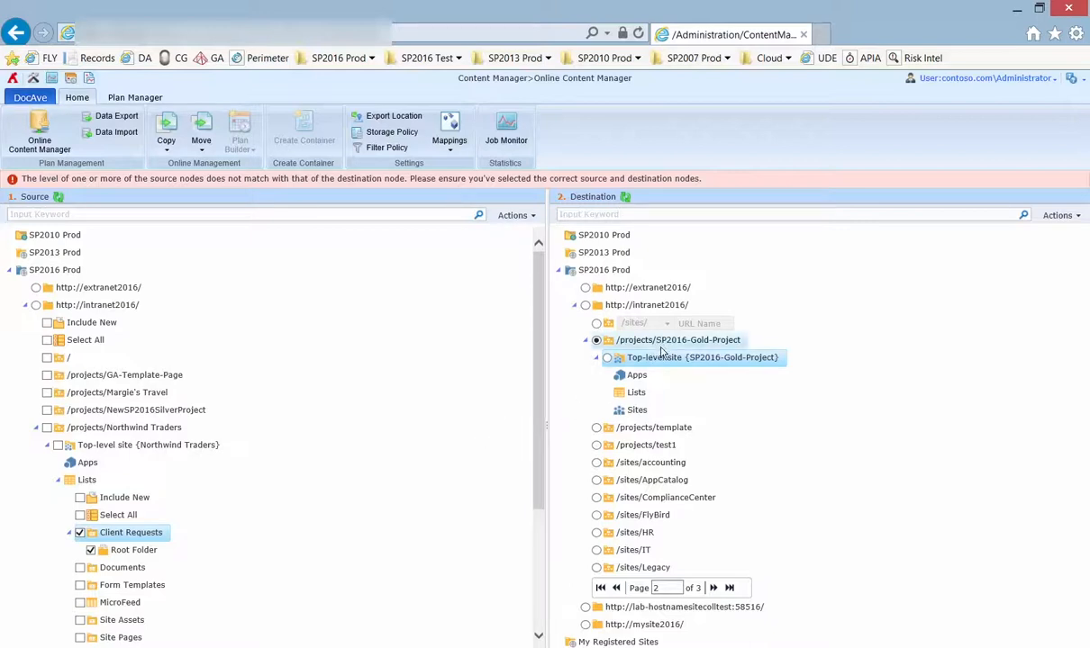
left_click(609, 359)
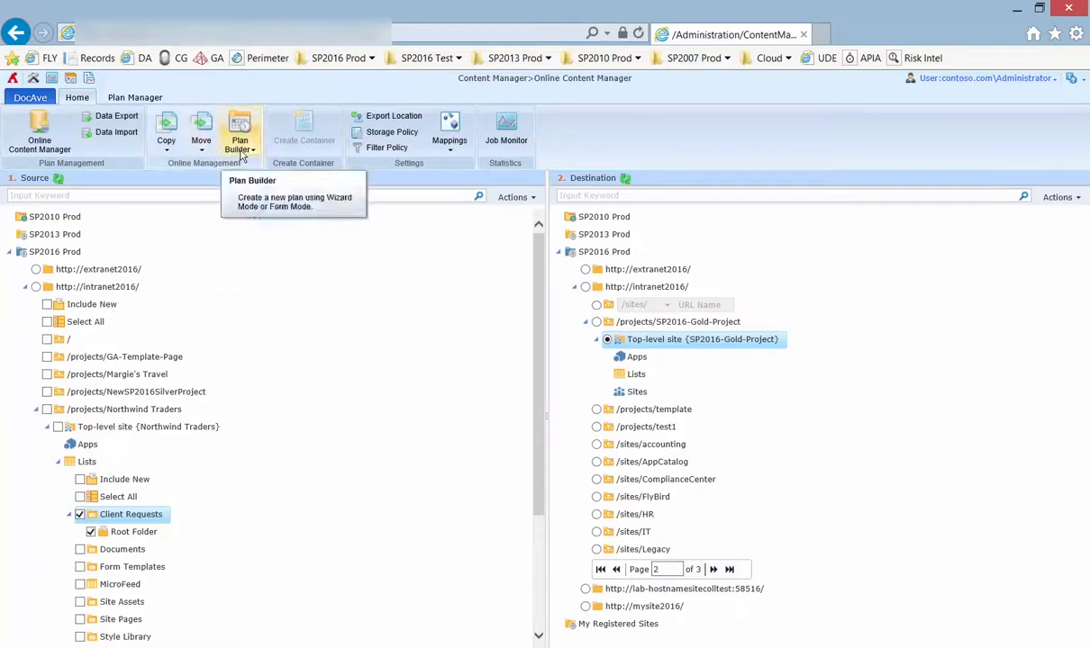
Step: Start a new plan in wizard mode and name it "Client Requests Move"
left_click(164, 153)
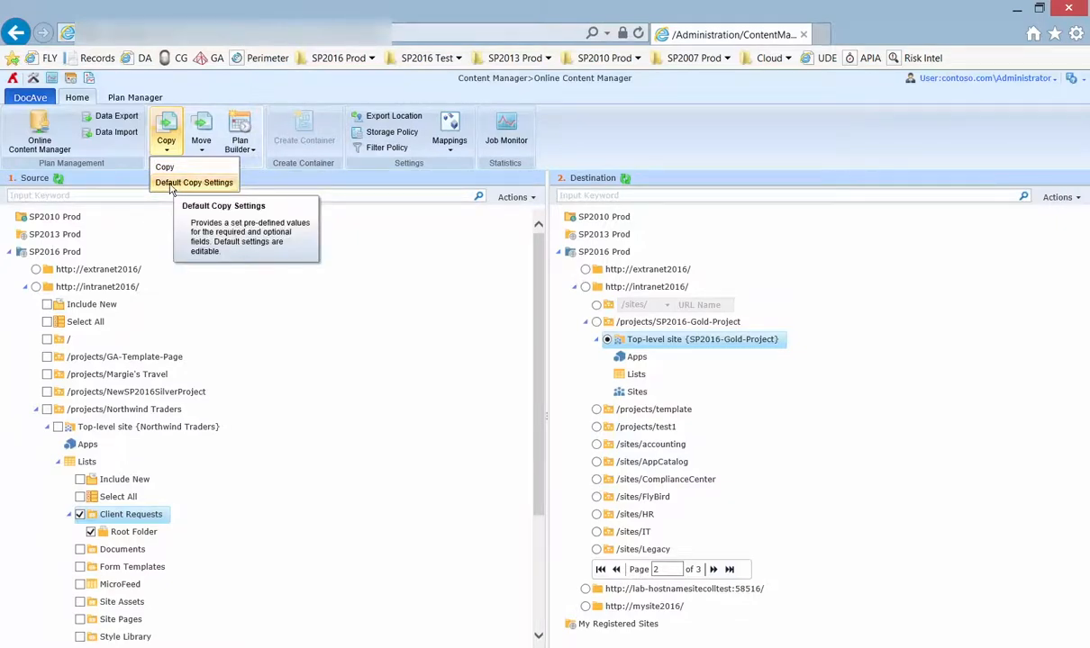
left_click(208, 151)
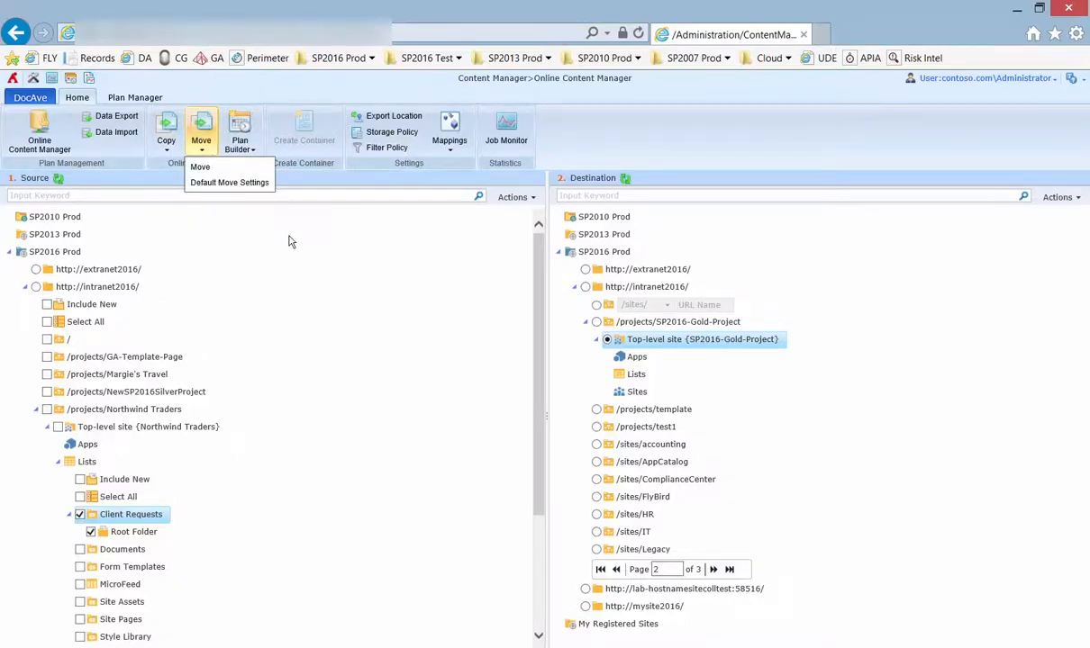
left_click(243, 149)
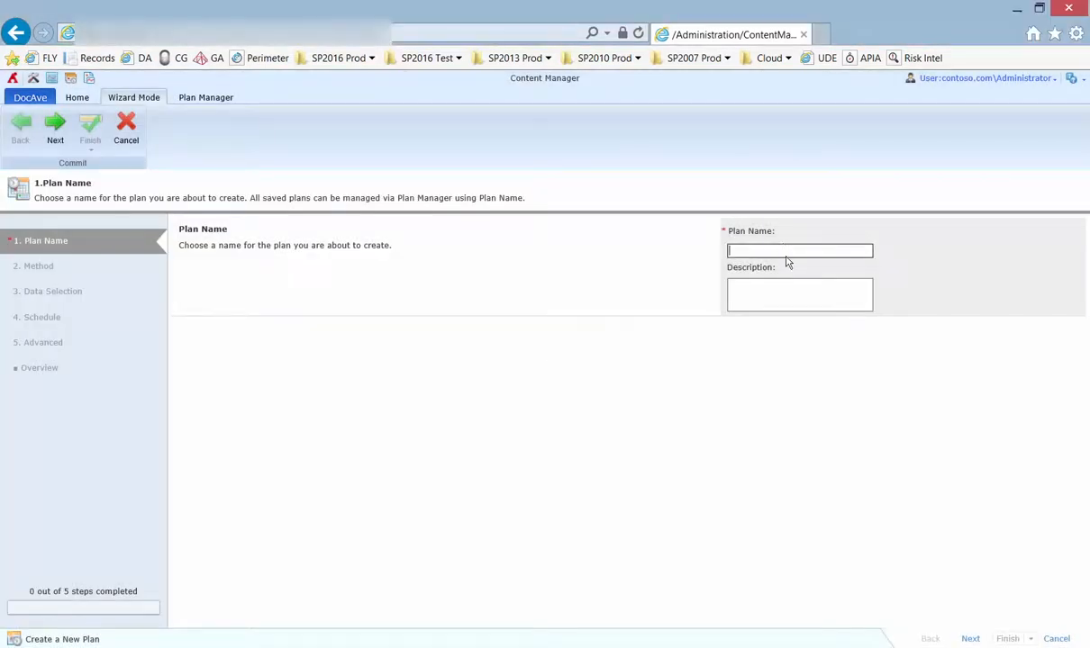
left_click(787, 258)
left_click(788, 251)
type("Client Requests Move")
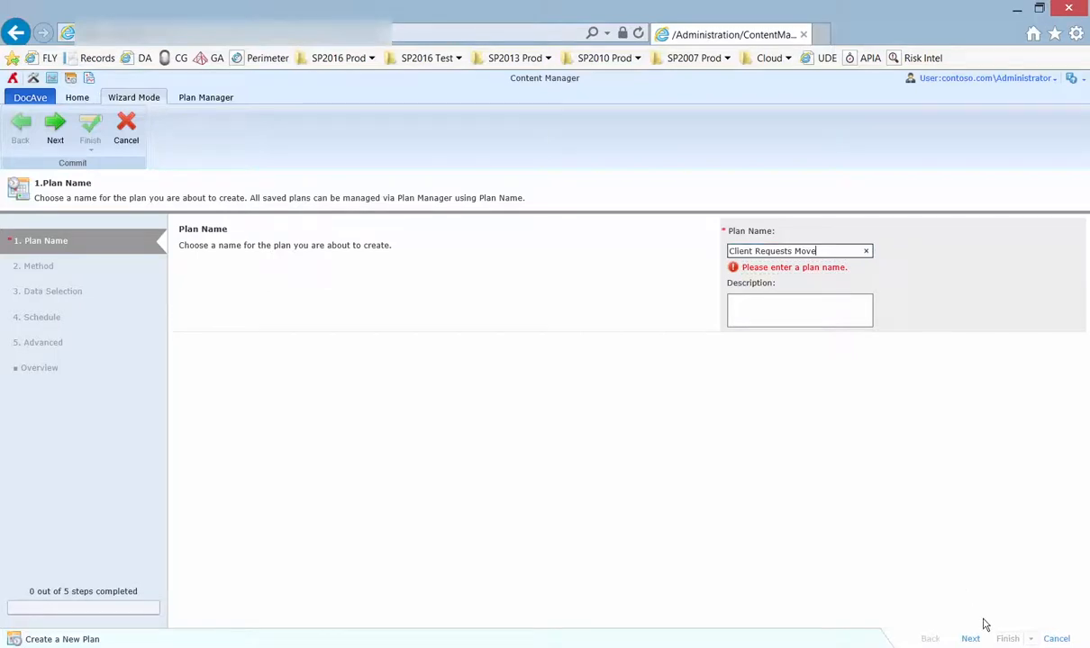
left_click(973, 639)
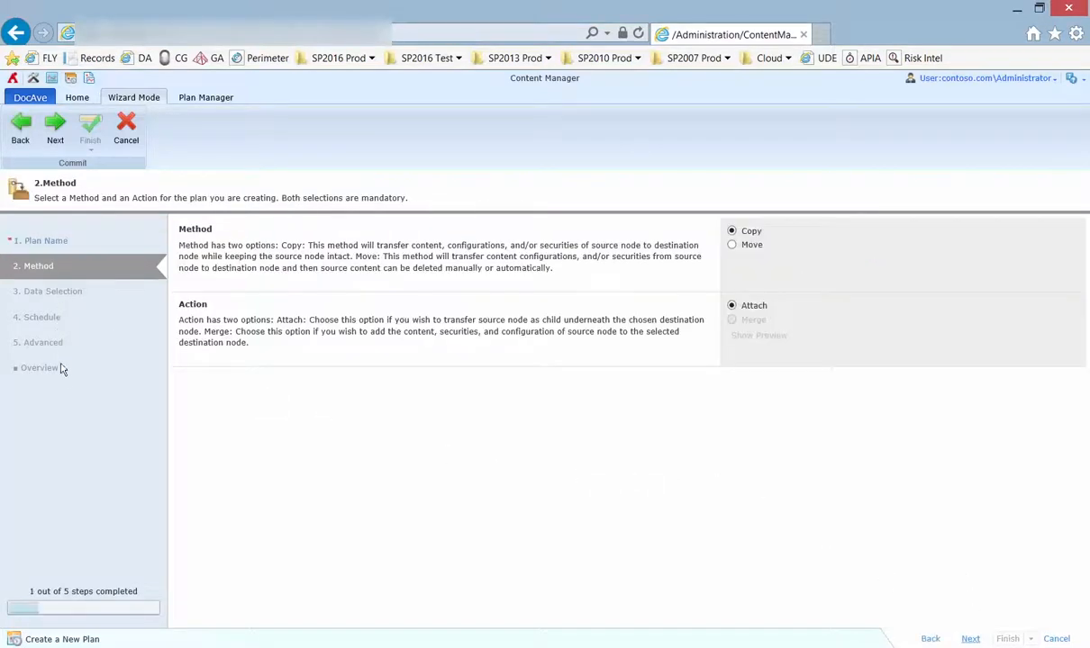
Step: Set the plan method to Move with automatic source deletion, including checked-out source documents
left_click(753, 249)
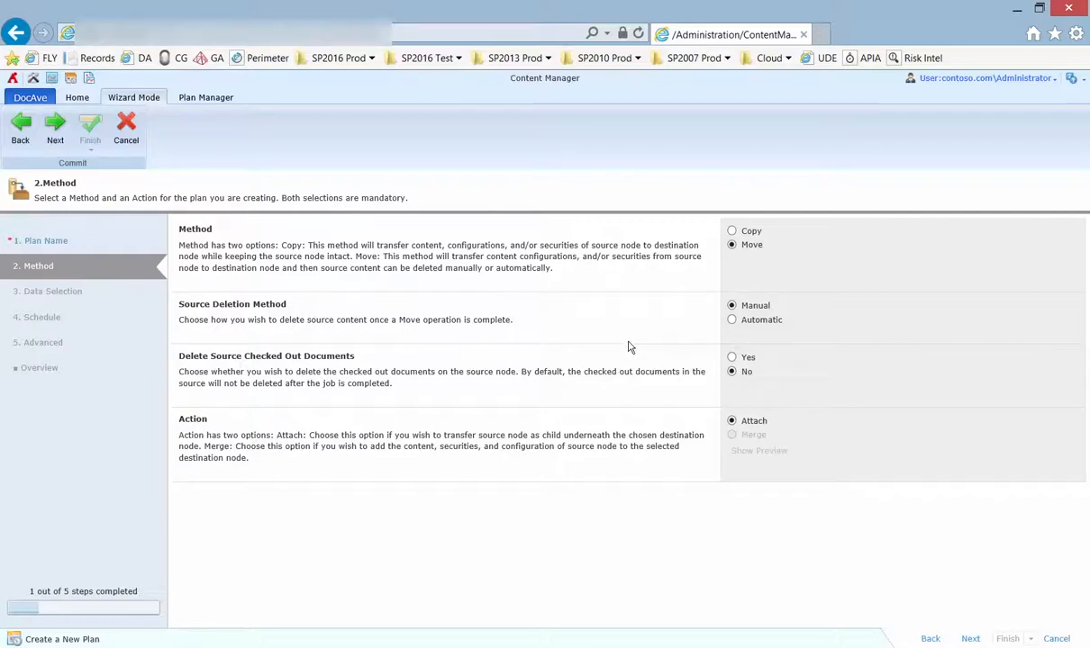
left_click(731, 320)
left_click(731, 358)
left_click(970, 639)
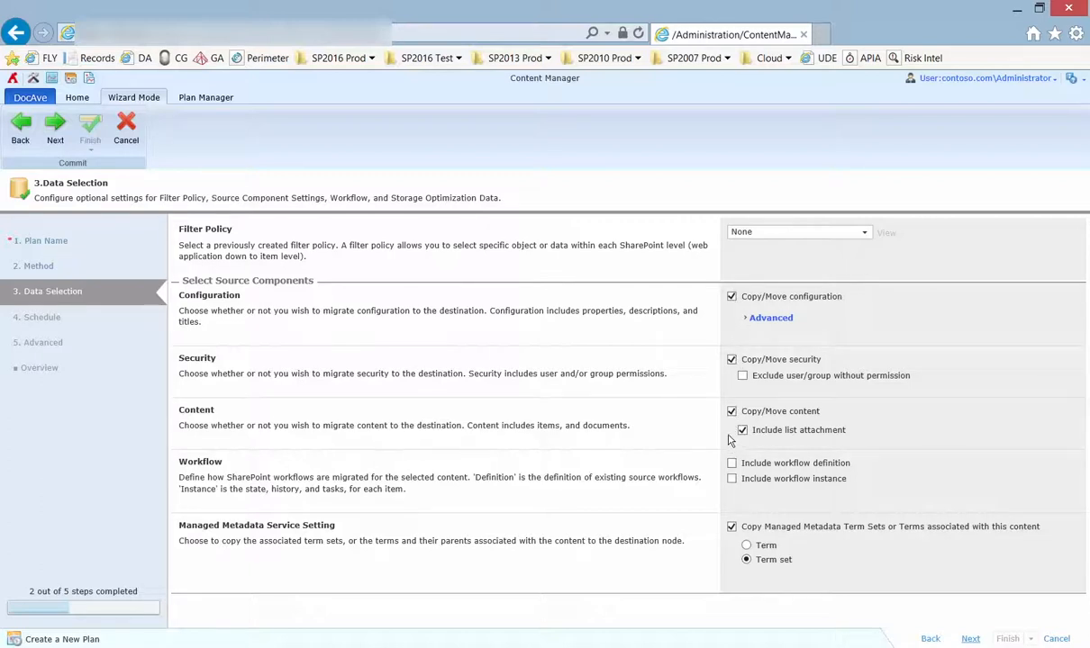
Step: Exclude security from the data selection and keep the plan set to no schedule
left_click(732, 360)
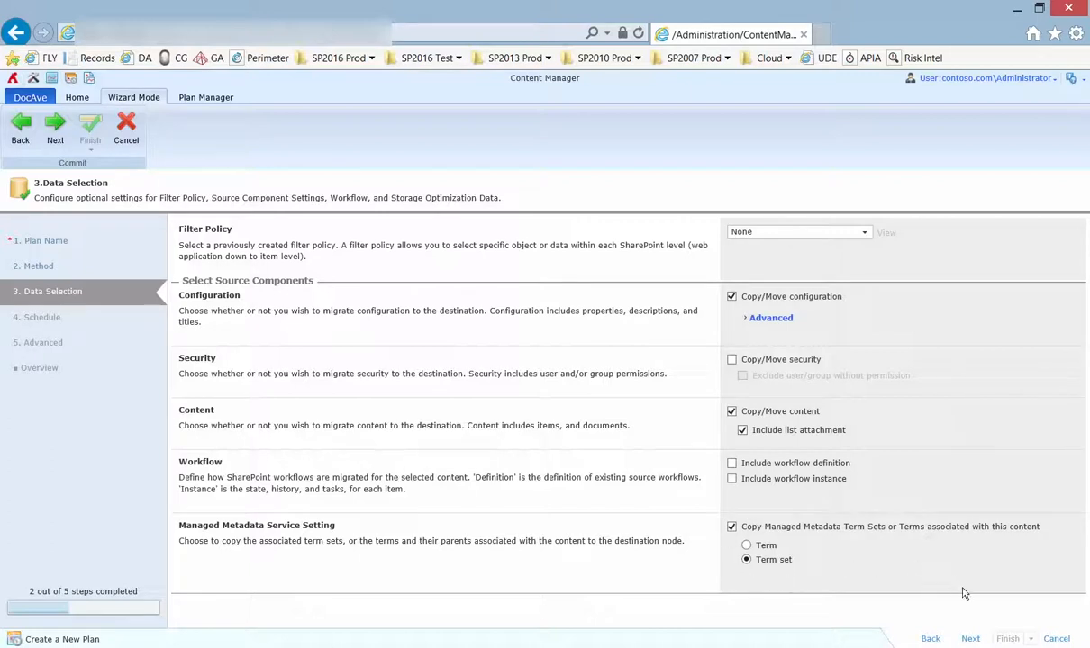
left_click(971, 640)
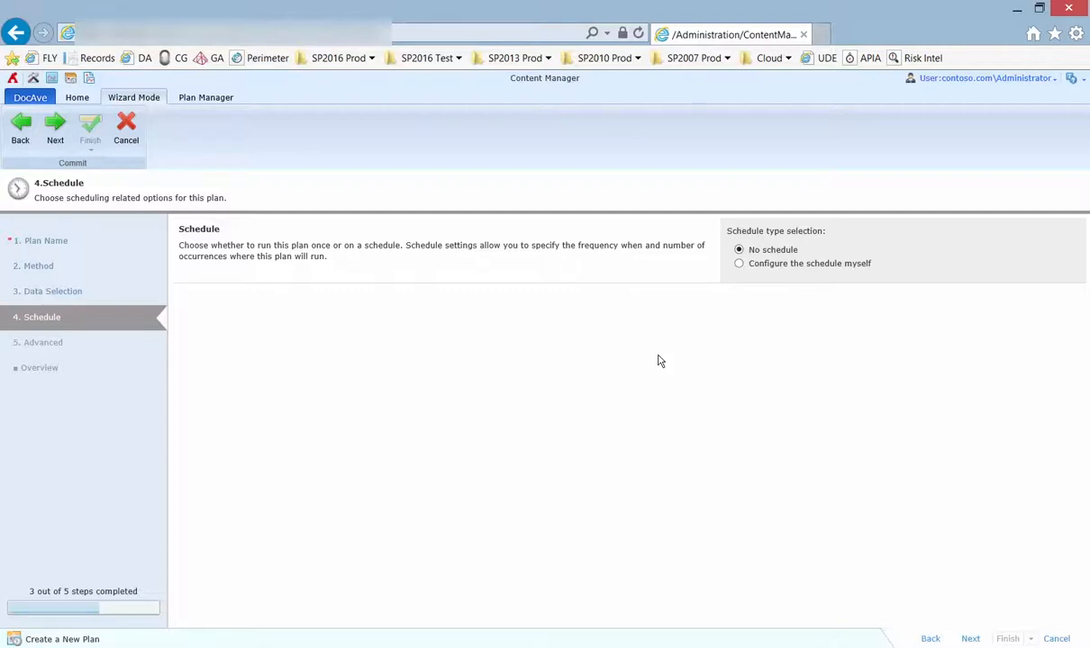
left_click(758, 268)
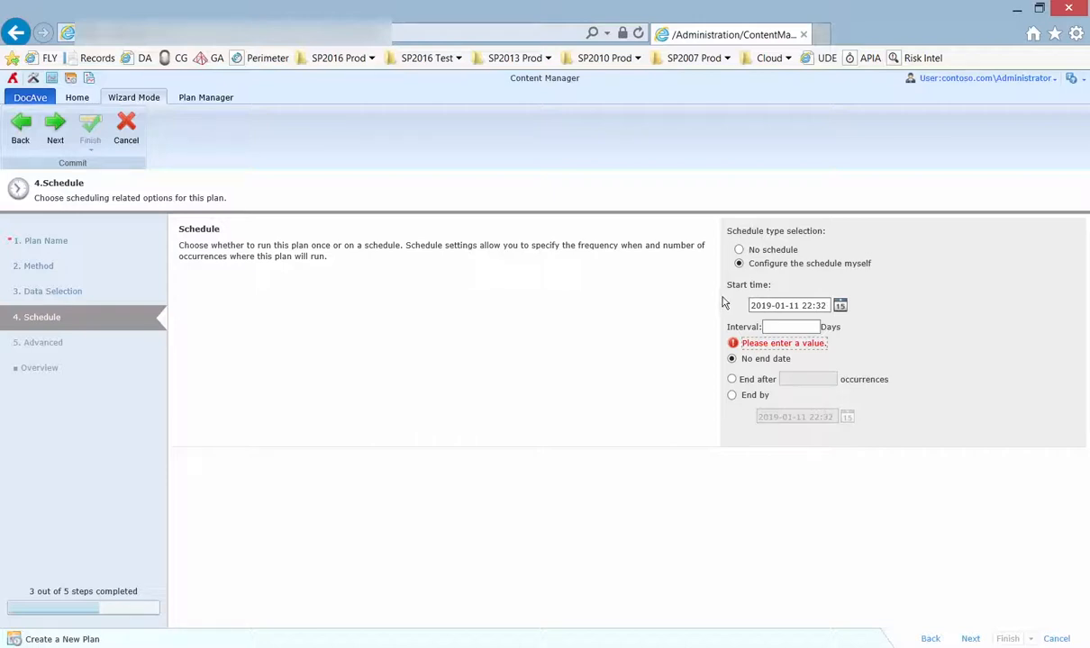
left_click(738, 249)
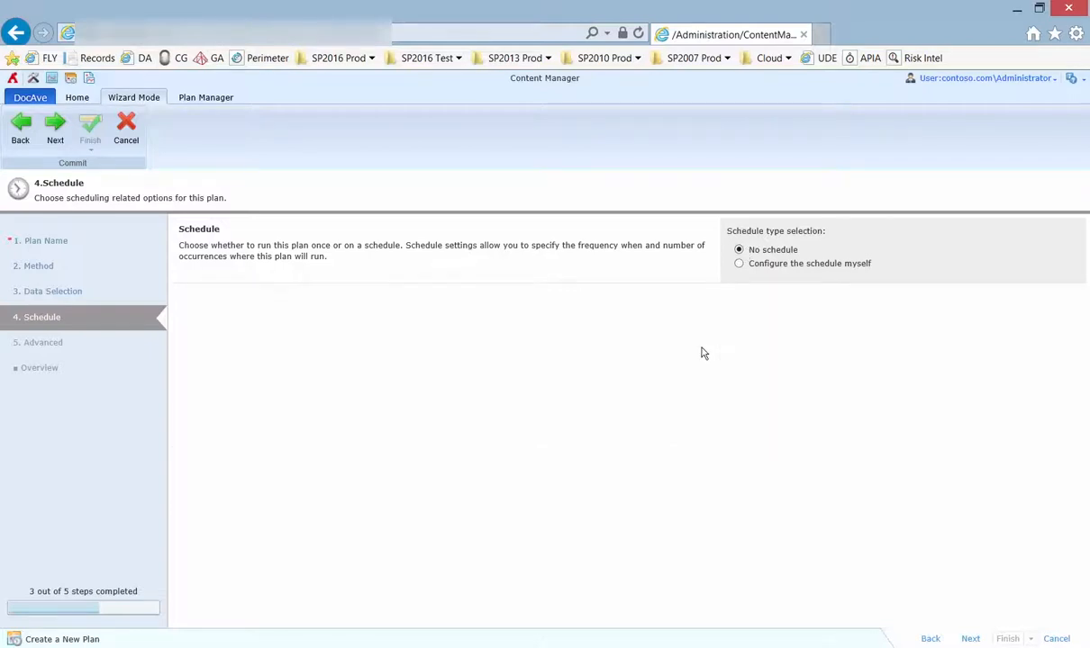
left_click(969, 639)
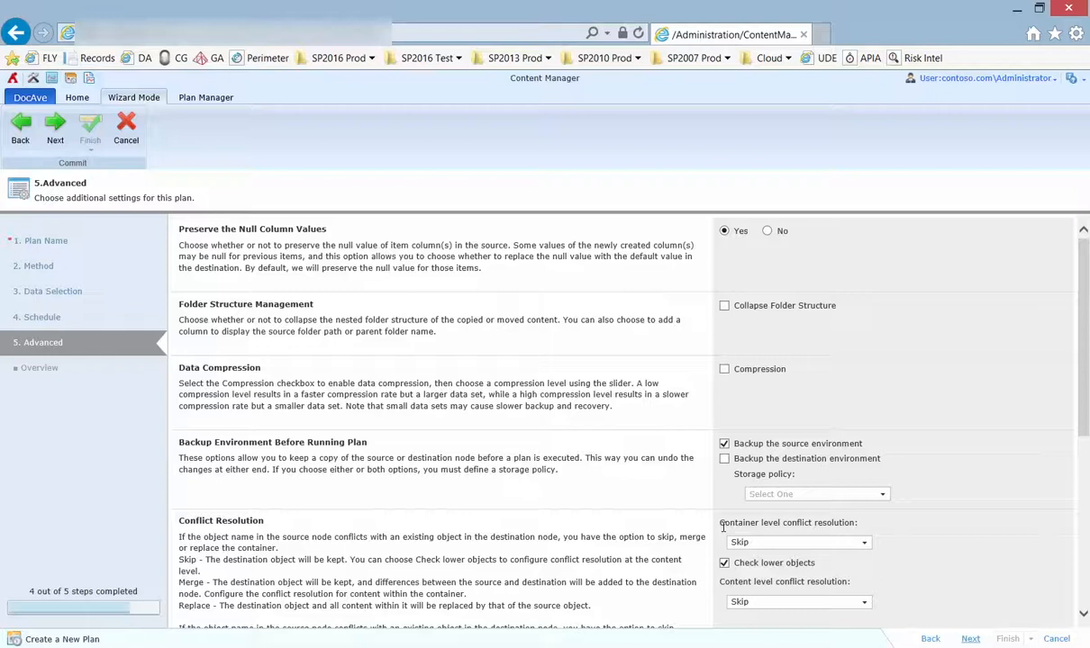
Step: Leave data compression off and set the container level conflict resolution to Skip
left_click(724, 369)
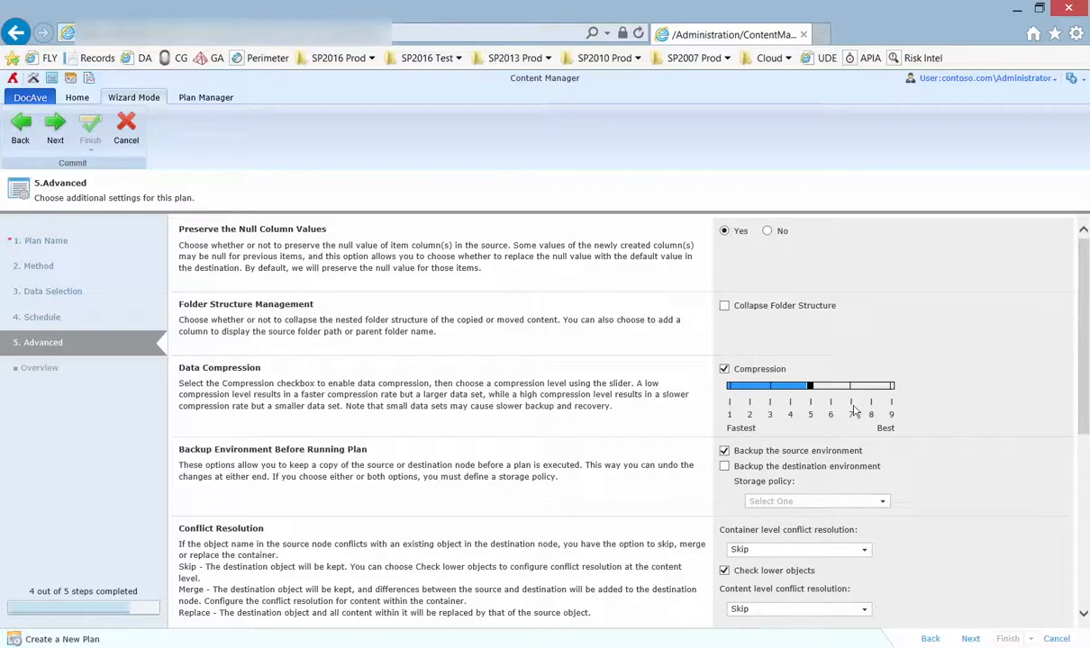
left_click(724, 369)
scroll(677, 389, "down", 1)
scroll(679, 394, "down", 1)
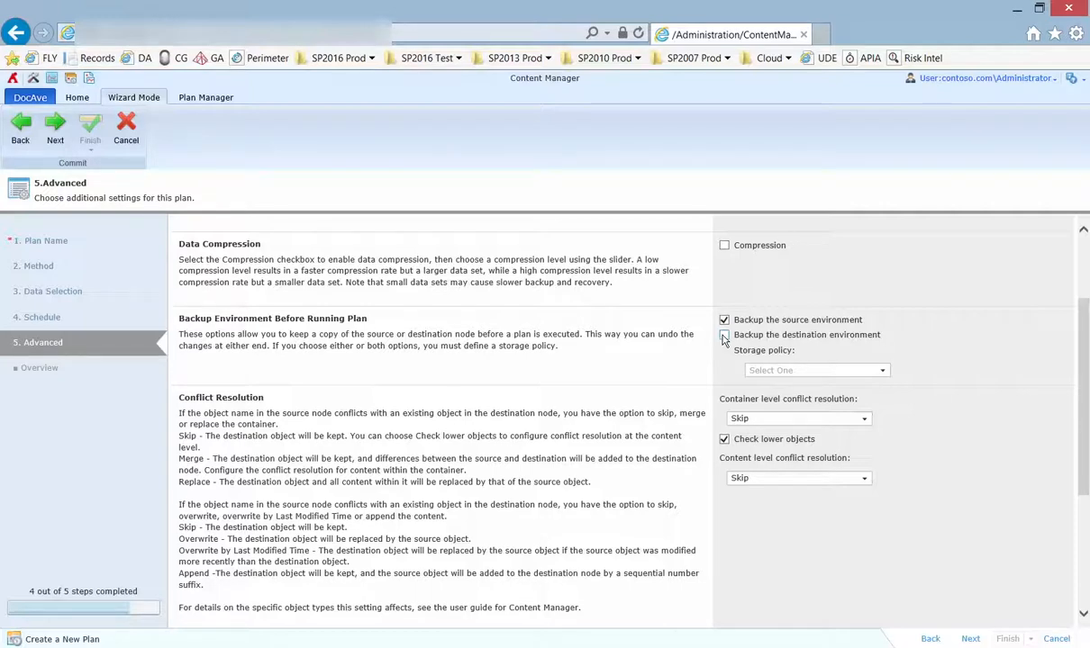
scroll(725, 340, "down", 1)
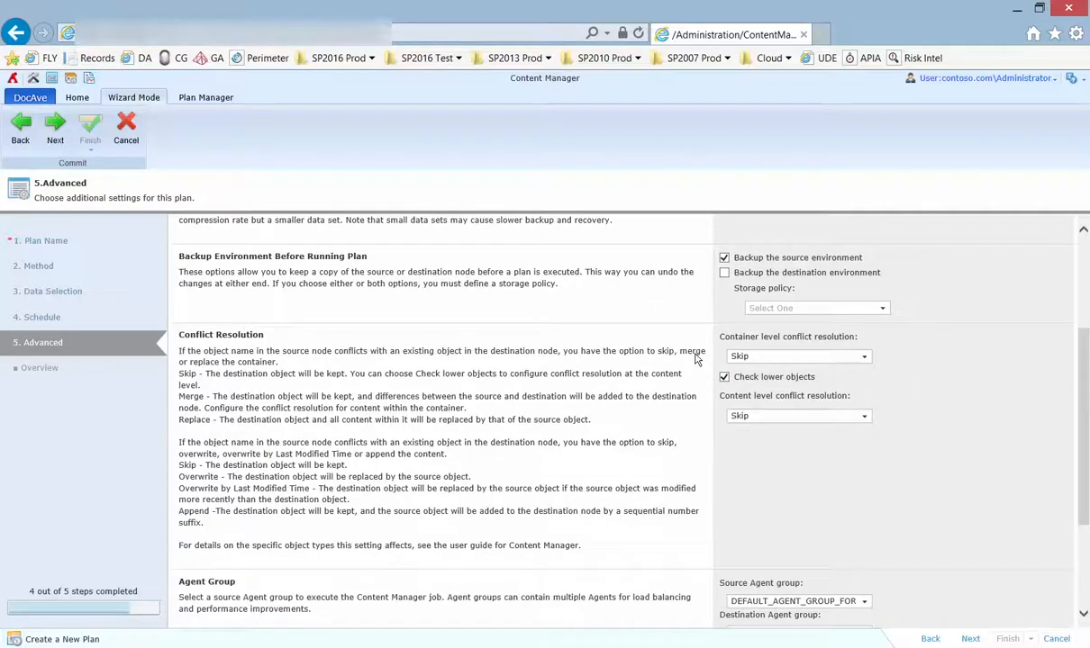
left_click(808, 360)
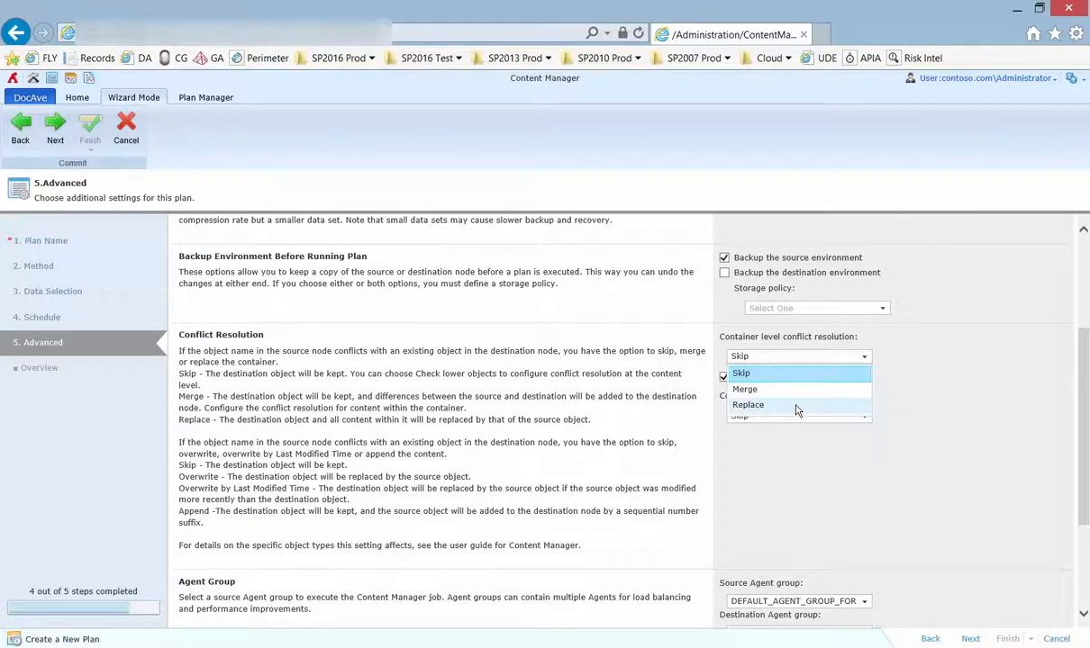
left_click(947, 386)
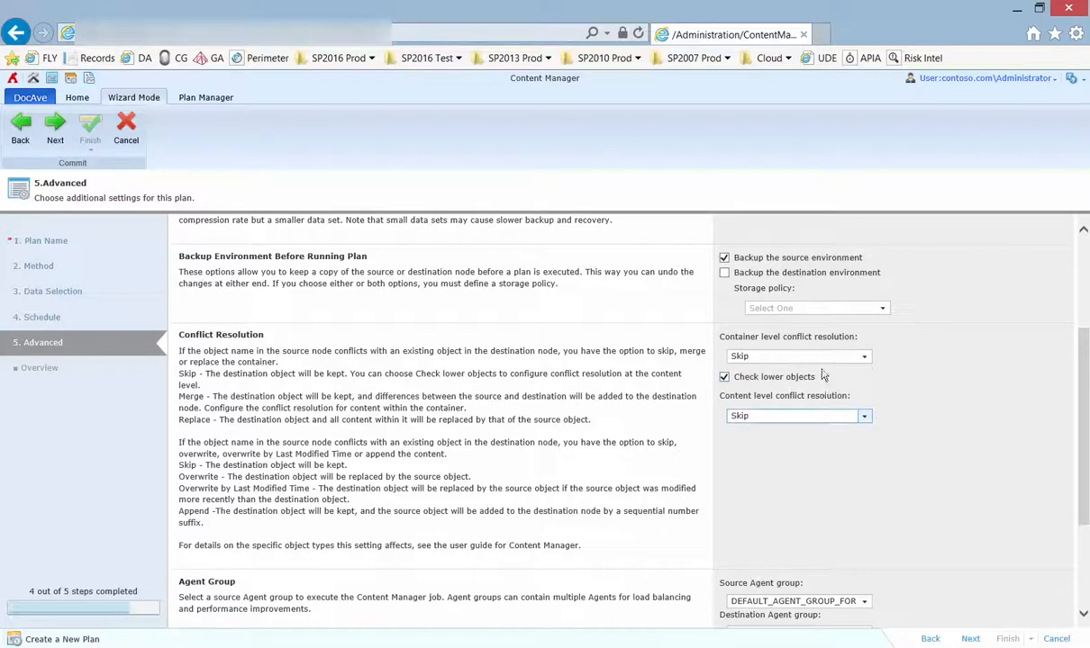
left_click(764, 358)
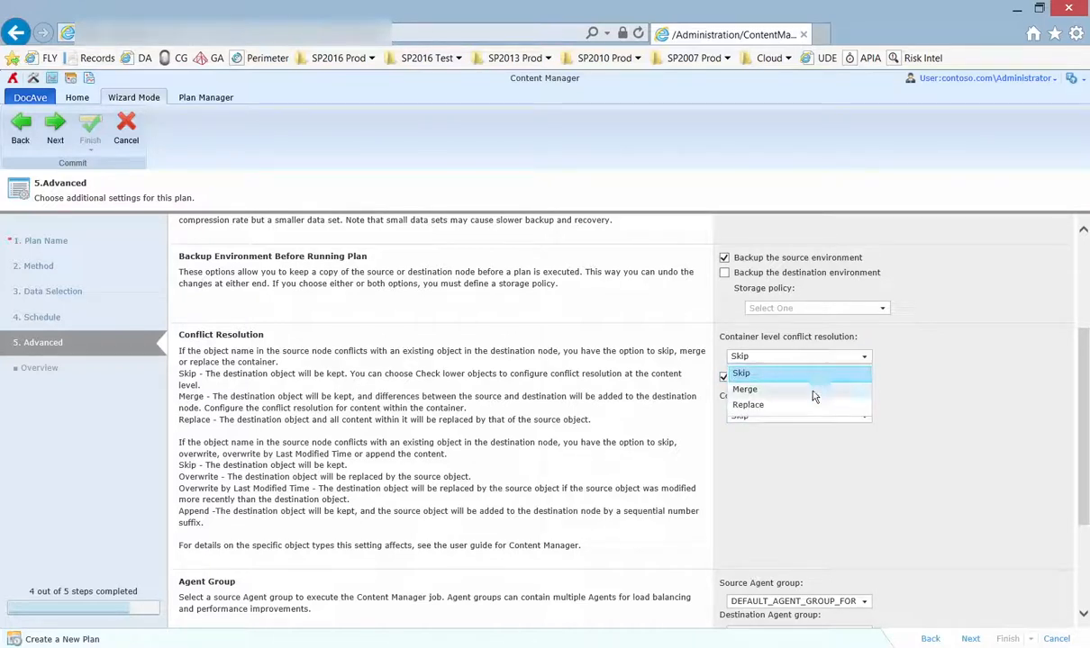
left_click(780, 373)
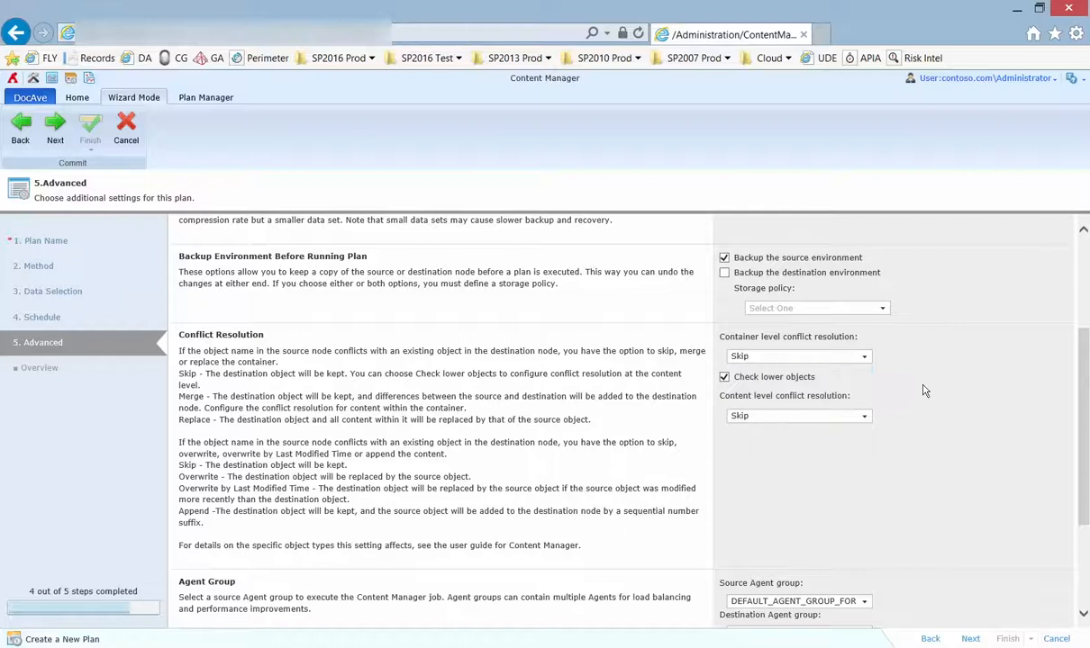
Step: Examine the content level conflict resolution choices and the agent group, notification, and associated plan group settings
left_click(829, 421)
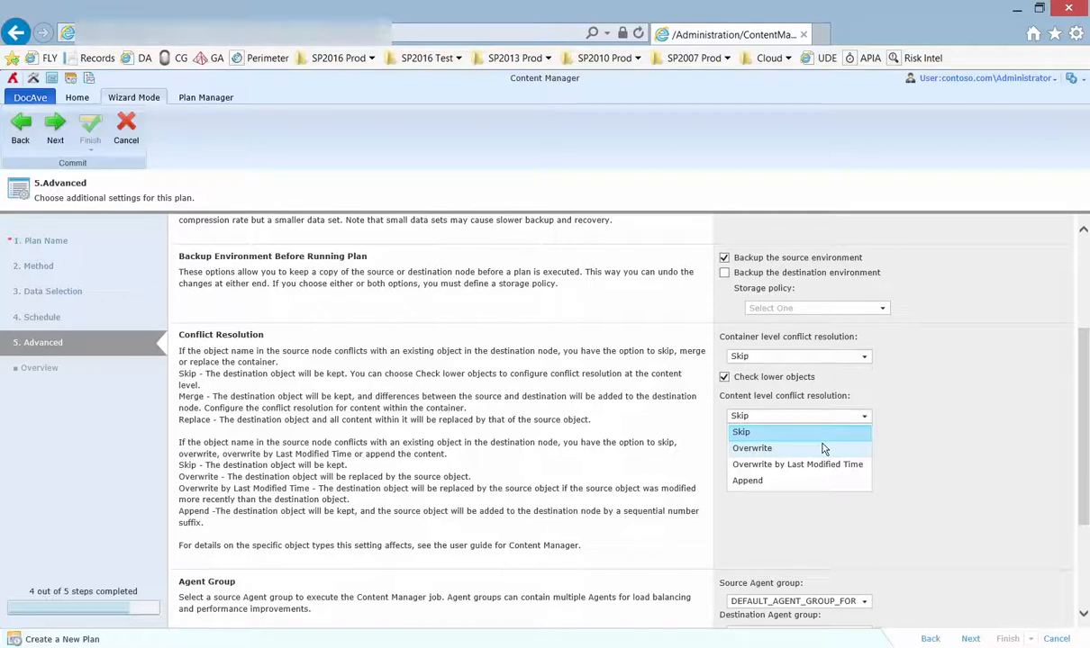
scroll(909, 454, "up", 1)
scroll(910, 453, "down", 3)
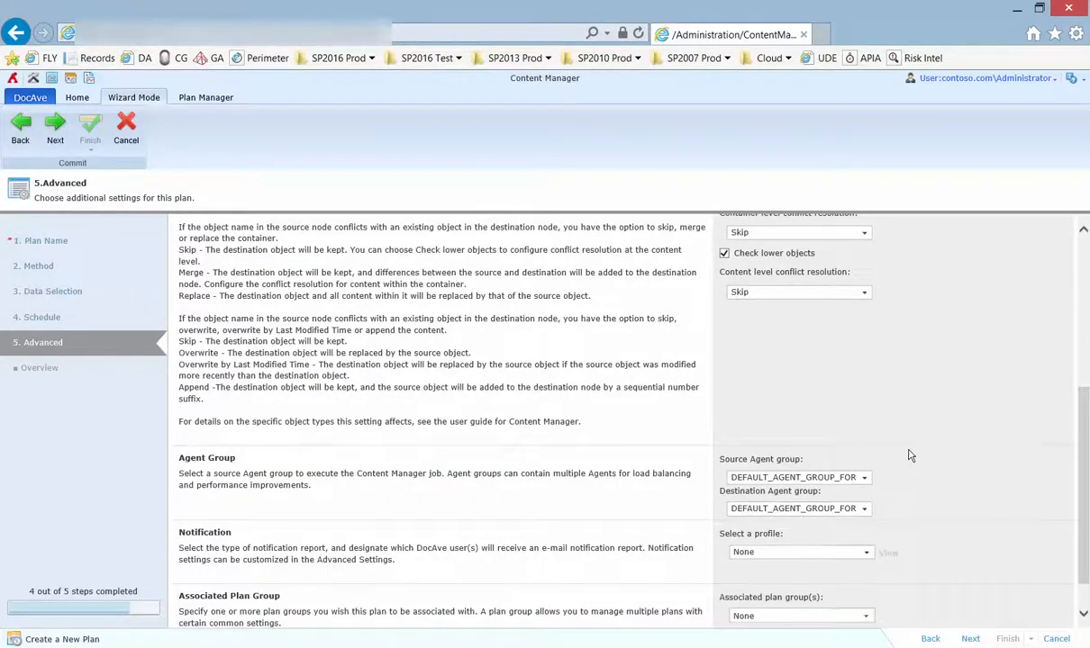
scroll(910, 456, "down", 1)
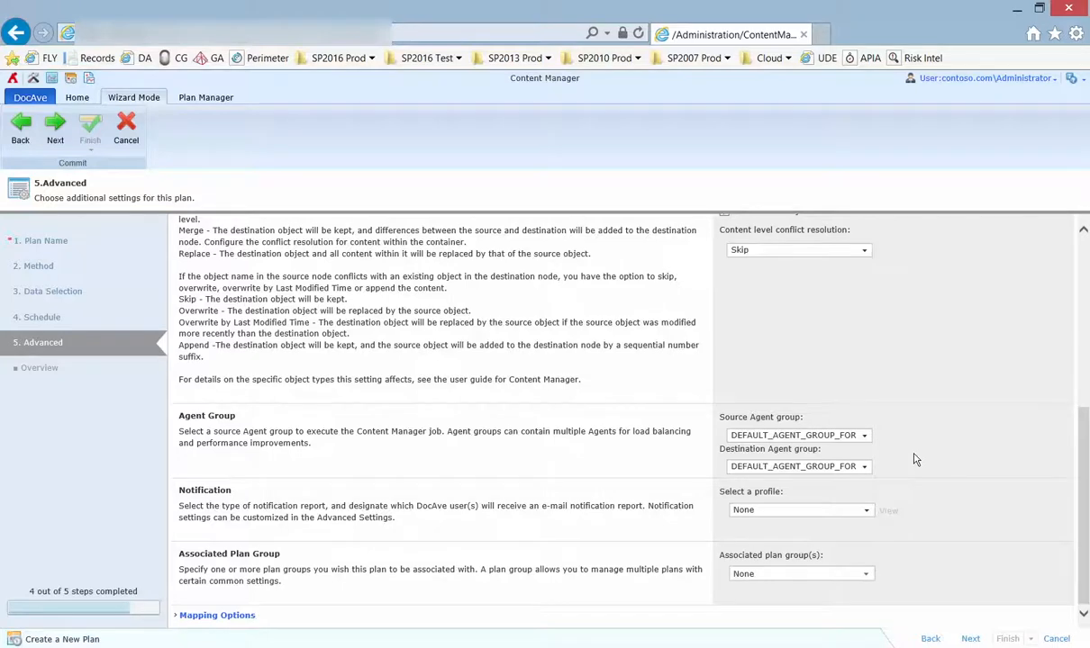
scroll(915, 464, "up", 1)
scroll(914, 469, "down", 1)
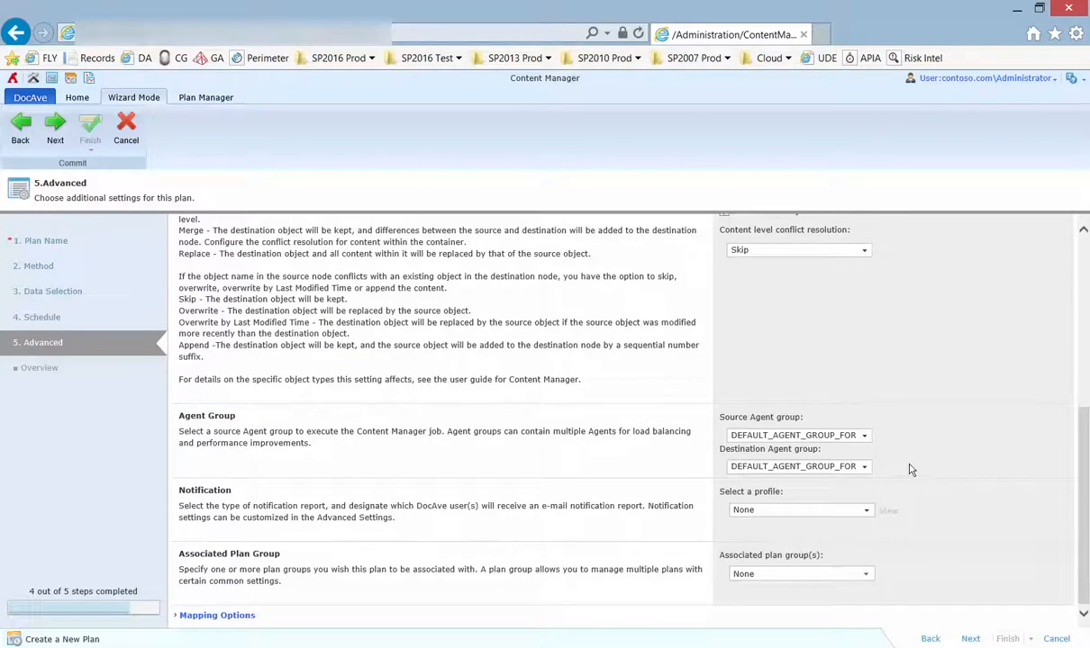
Step: Proceed to the plan overview, then finish the plan and run it immediately
left_click(969, 639)
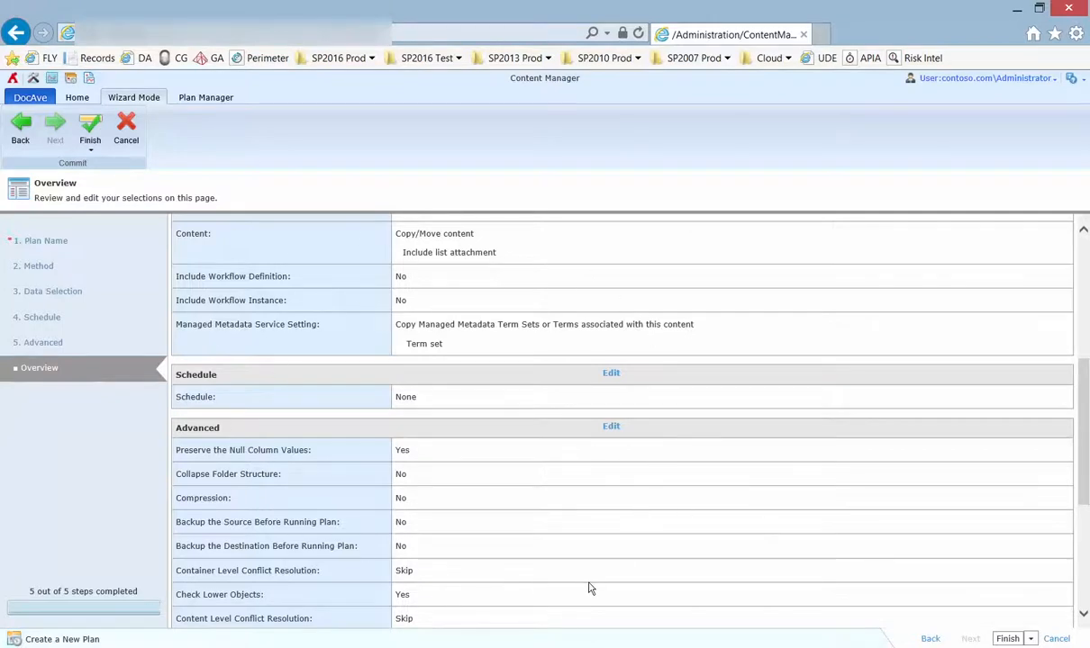
left_click(1032, 640)
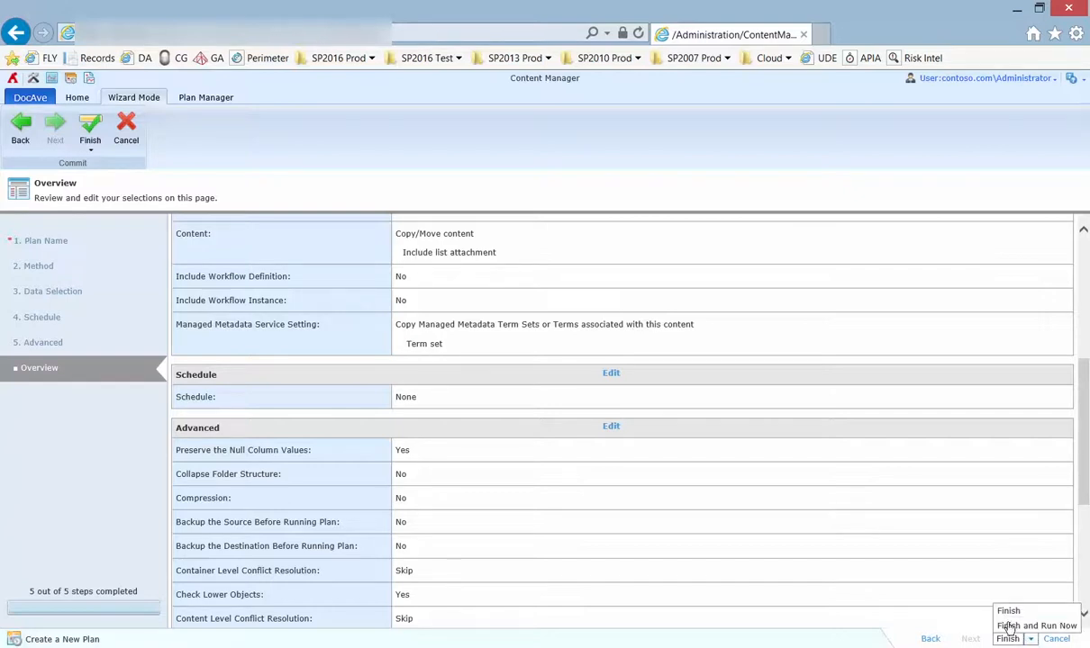
left_click(1007, 628)
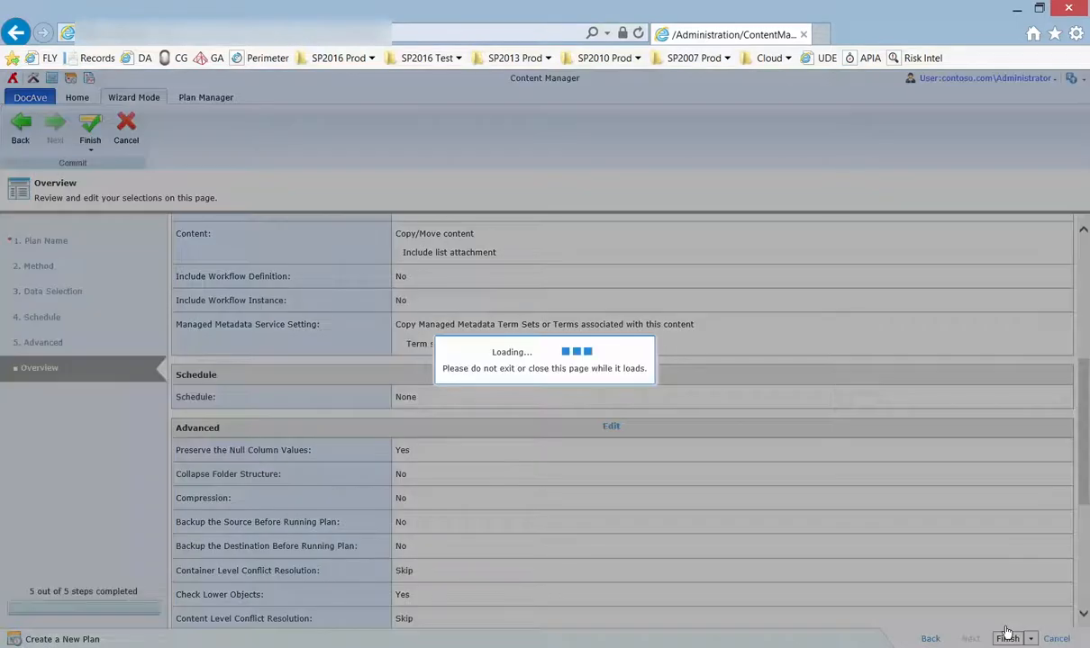